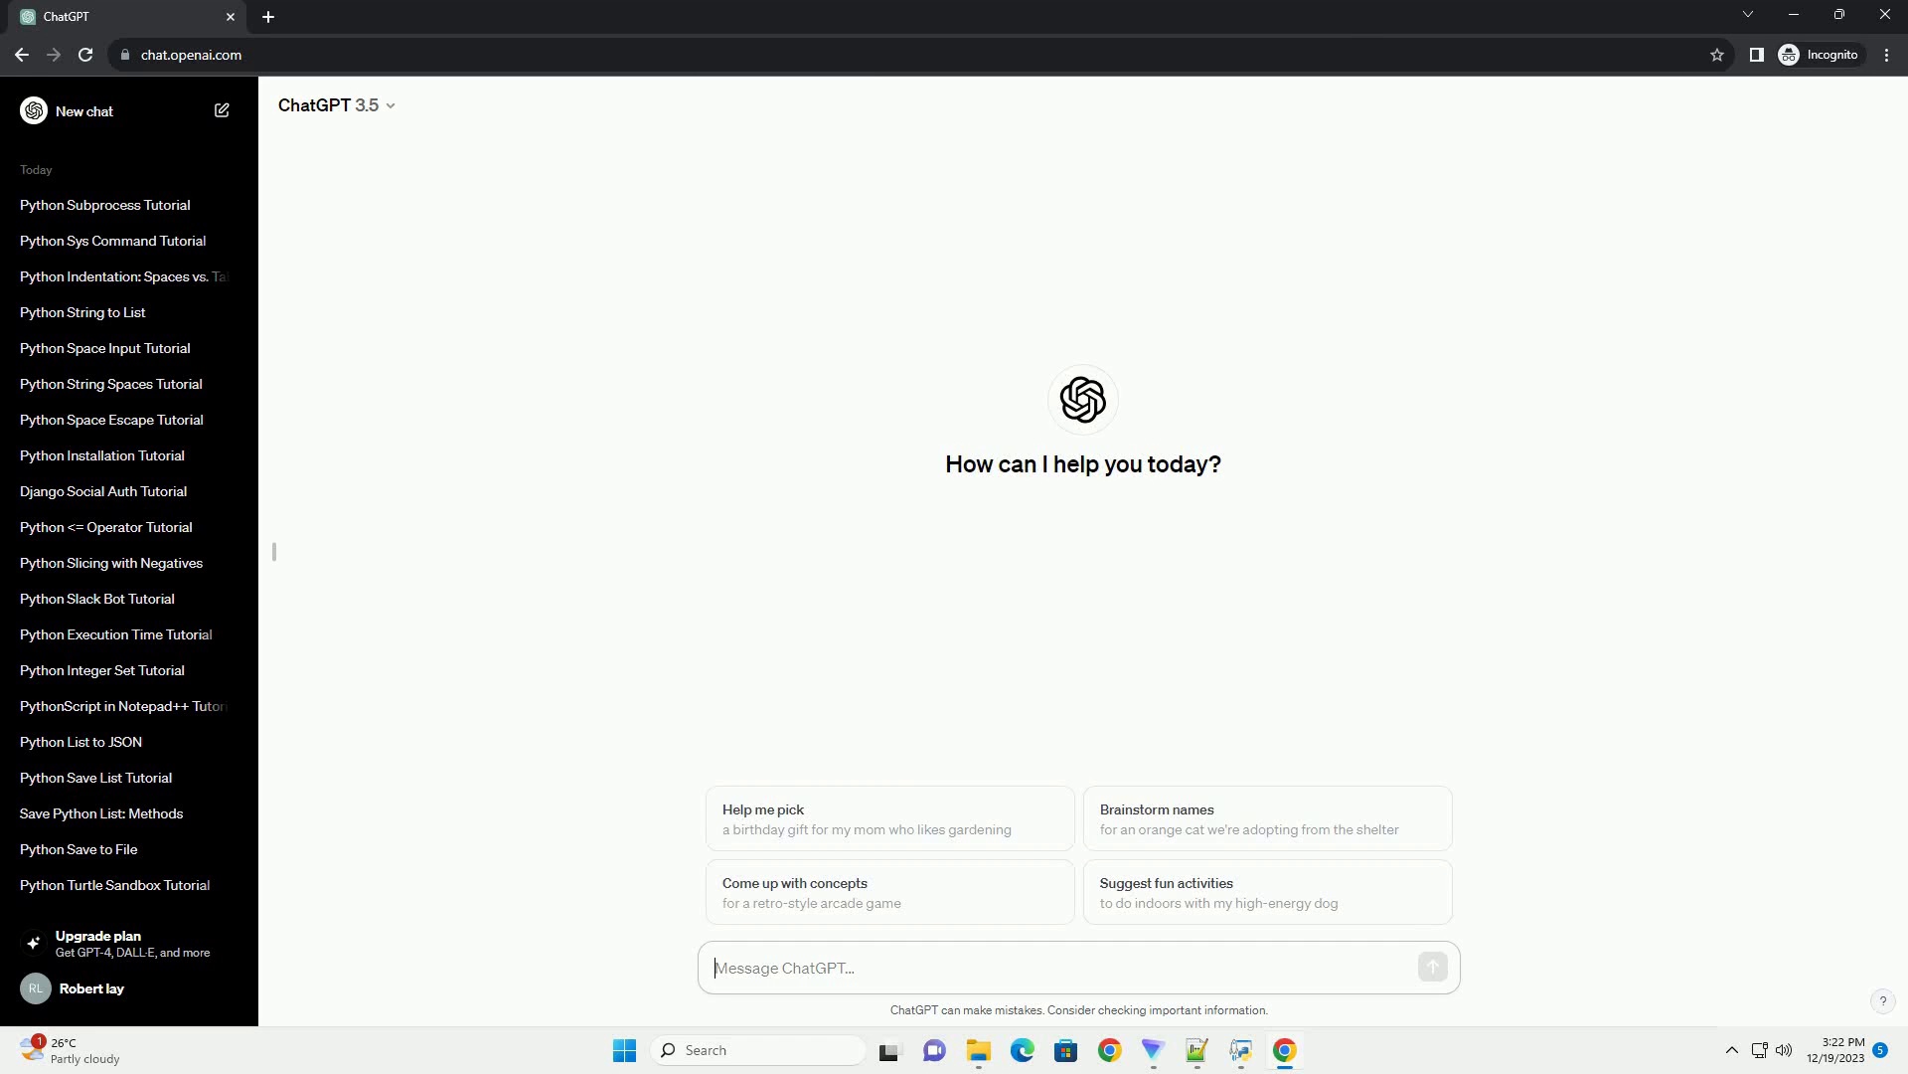
pyautogui.write('write an informative tutorial about python telegram read message with code example')
# Send the prompt requesting a Python tutorial with code for reading Telegram messages.
pyautogui.press('Return')
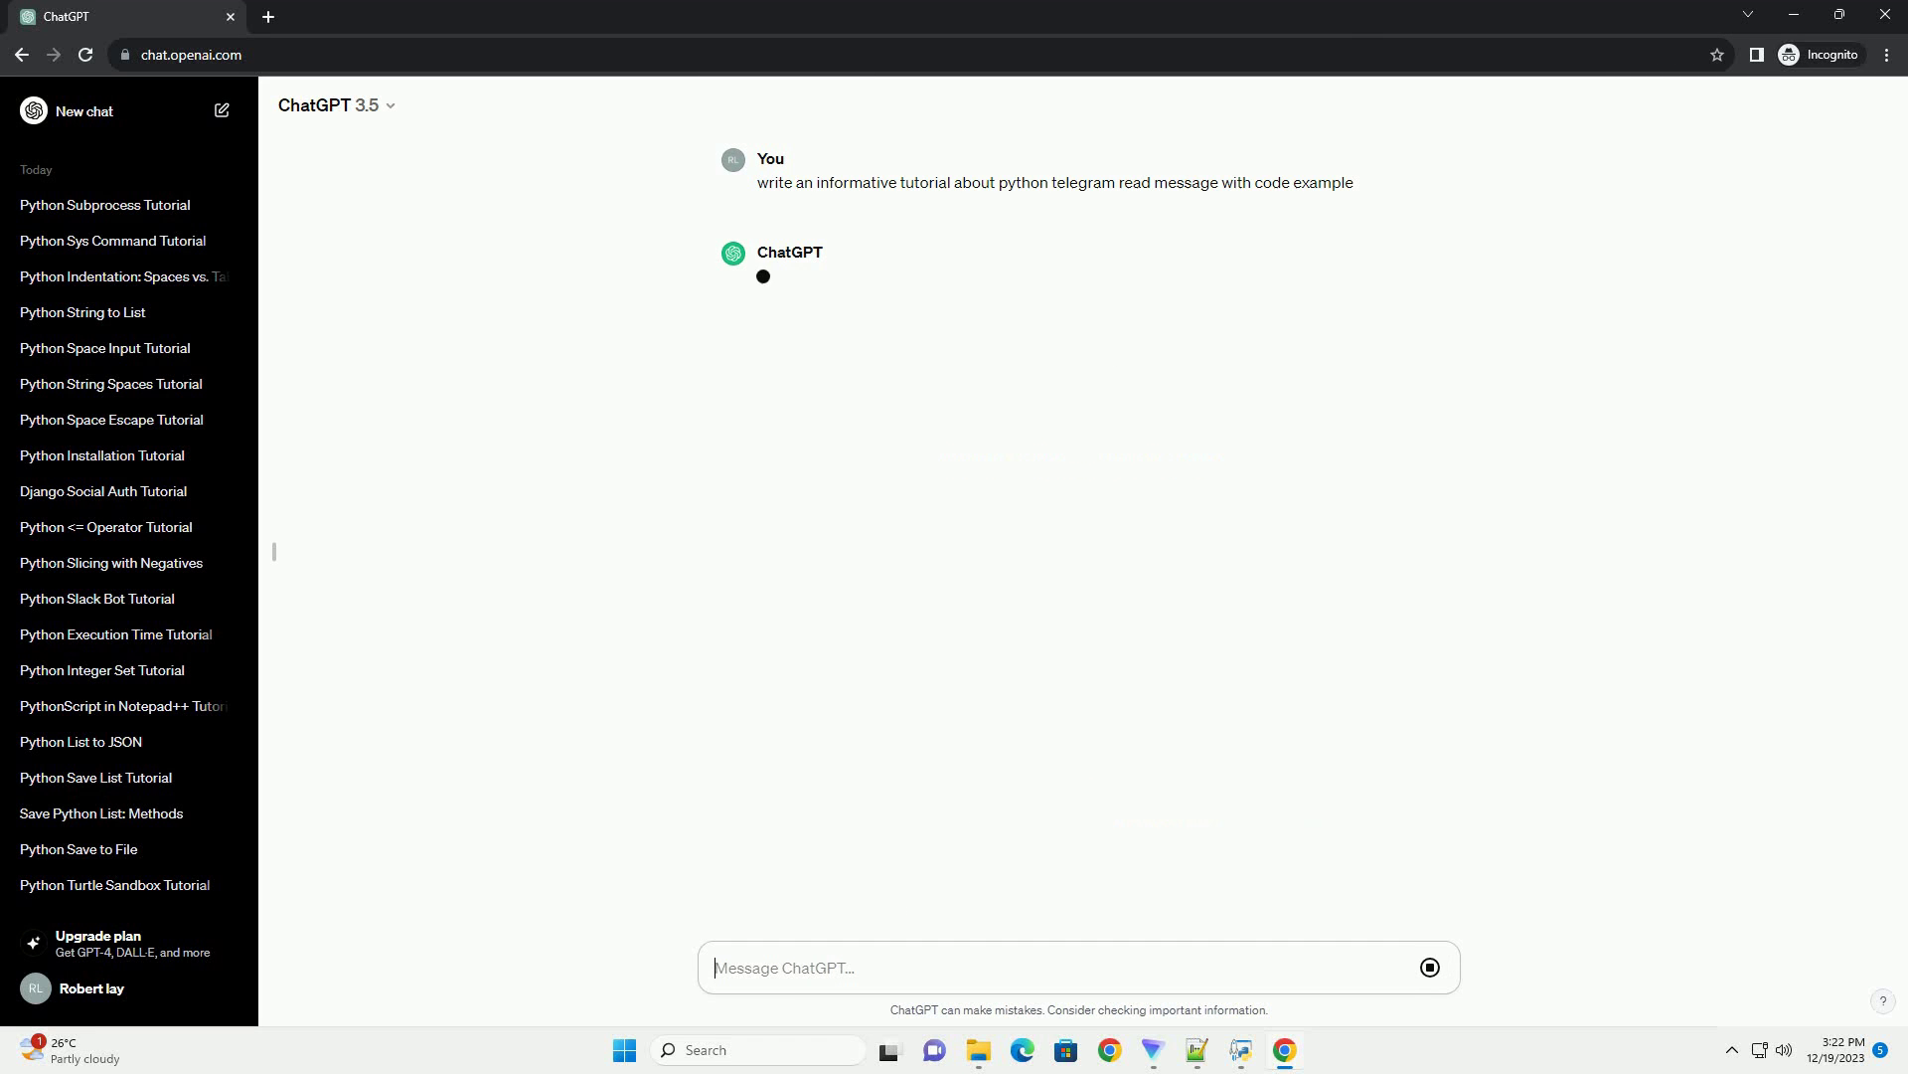